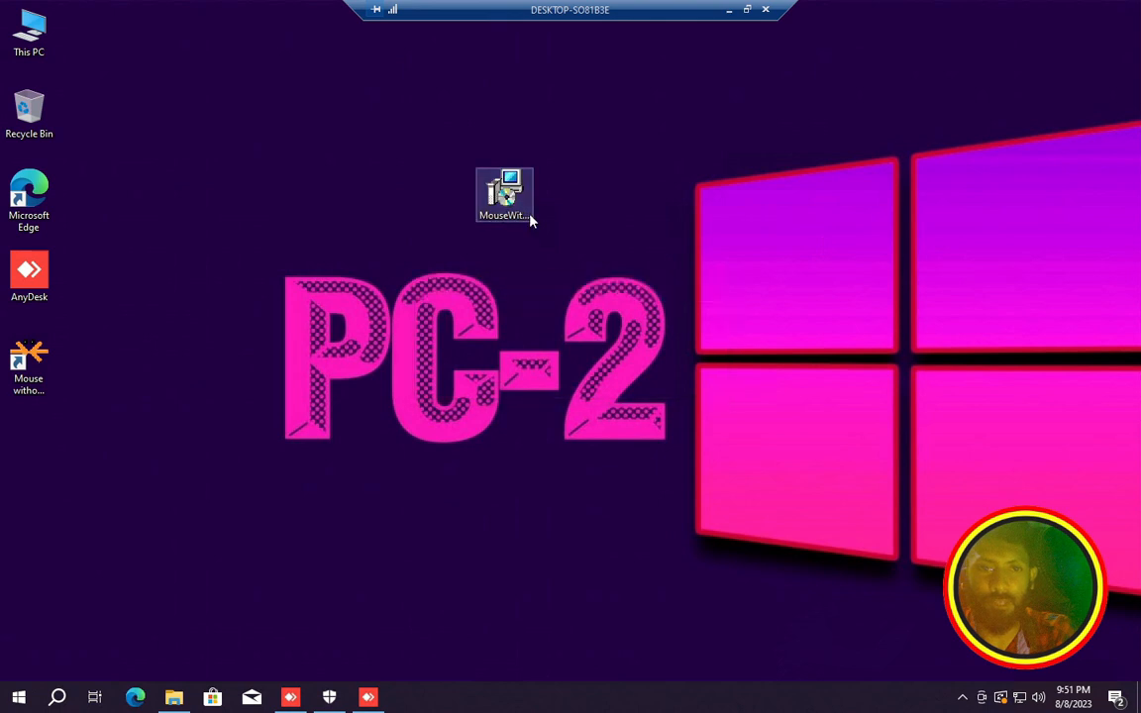
# Cancel the Mouse without Borders uninstall on PC-2 and put its shortcut back below AnyDesk
pyautogui.click(720, 516)
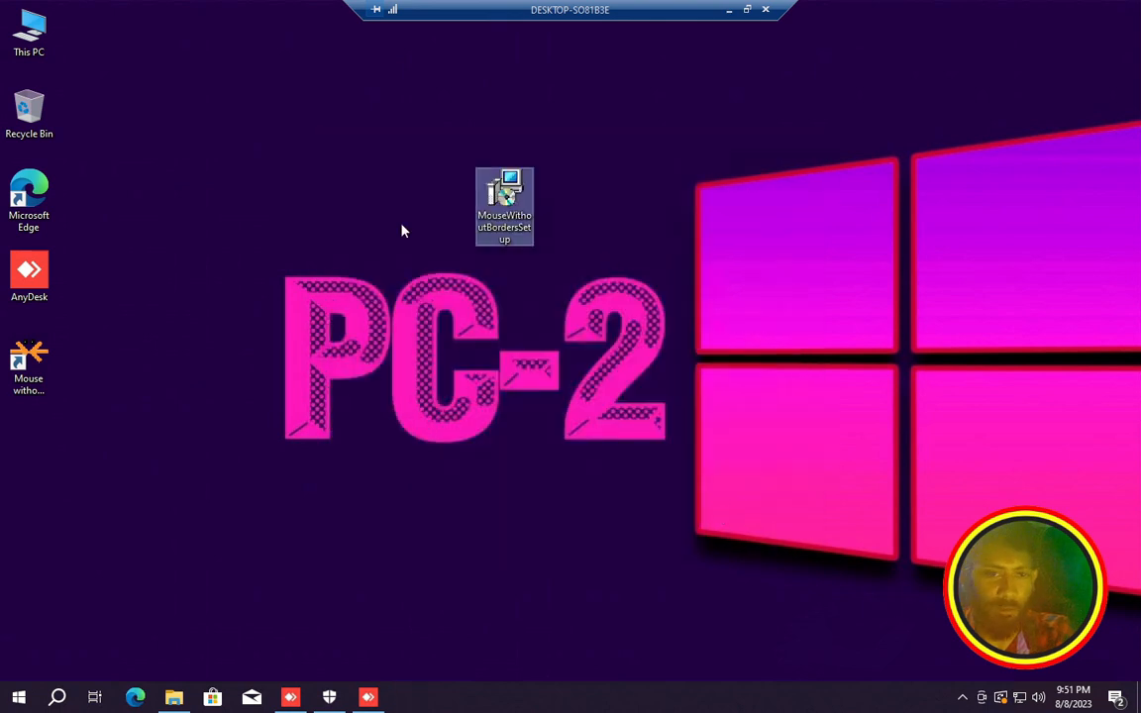
pyautogui.moveTo(40, 382); pyautogui.dragTo(193, 340)
pyautogui.moveTo(147, 282); pyautogui.dragTo(35, 368)
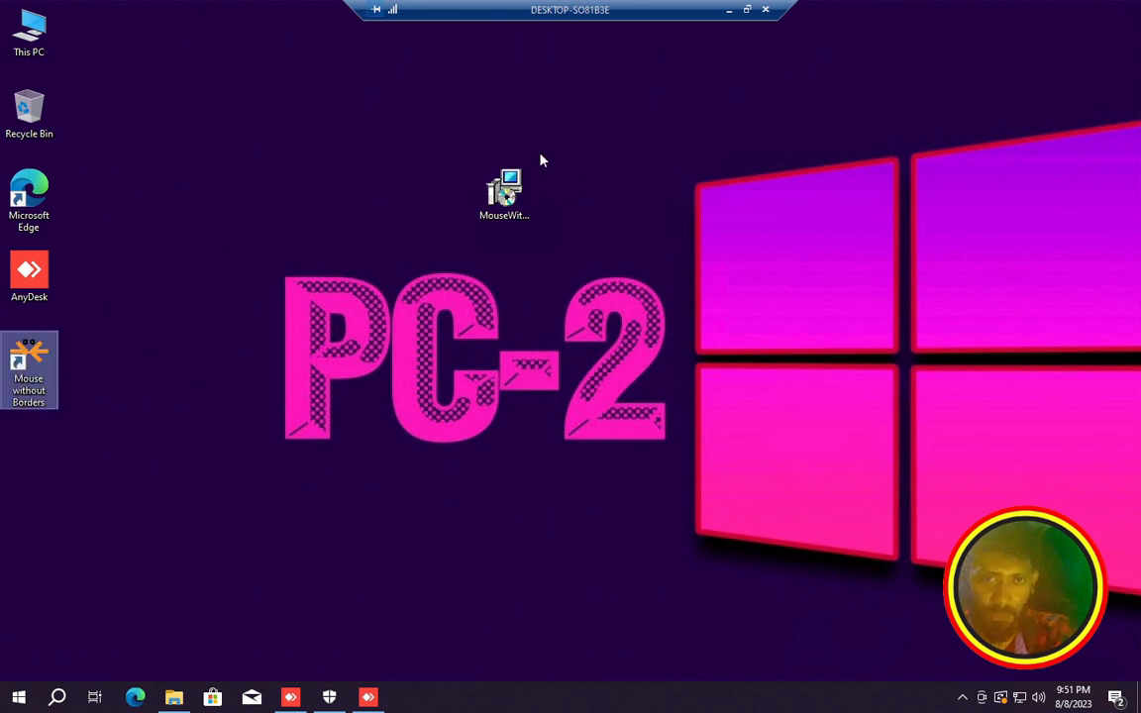
pyautogui.moveTo(254, 178); pyautogui.dragTo(821, 595)
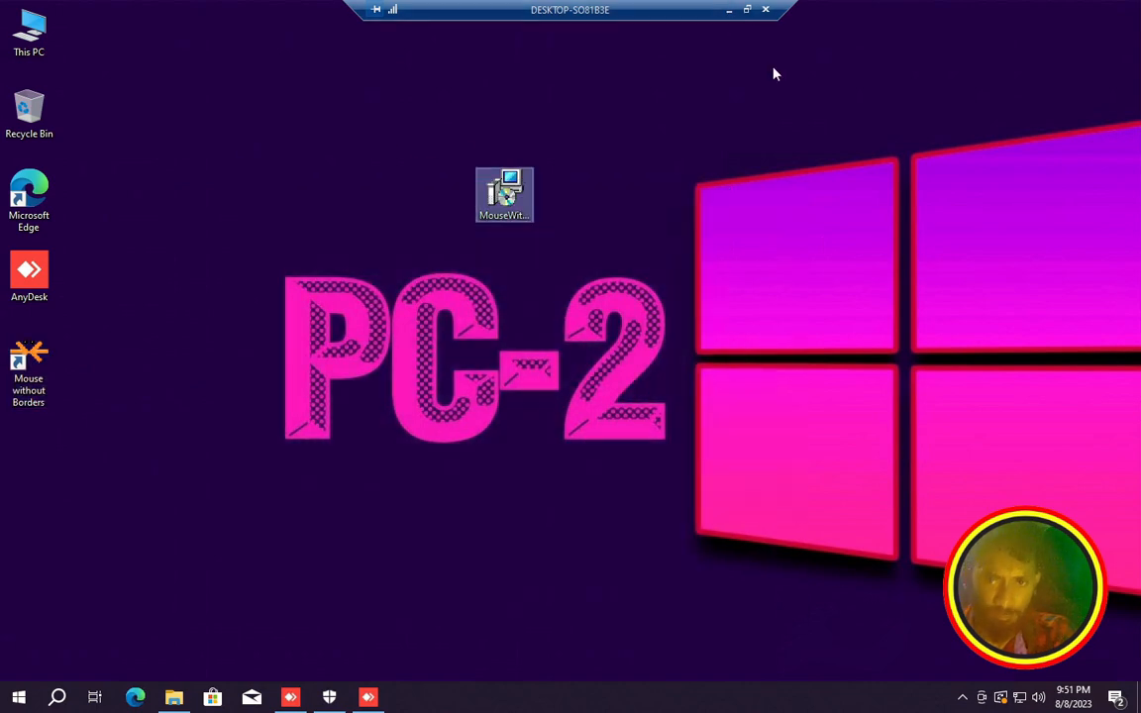
# Minimize the PC-2 remote session and nudge PC-1's Mouse without Borders shortcut right
pyautogui.click(729, 10)
pyautogui.moveTo(267, 168); pyautogui.dragTo(486, 508)
pyautogui.moveTo(401, 441); pyautogui.dragTo(460, 446)
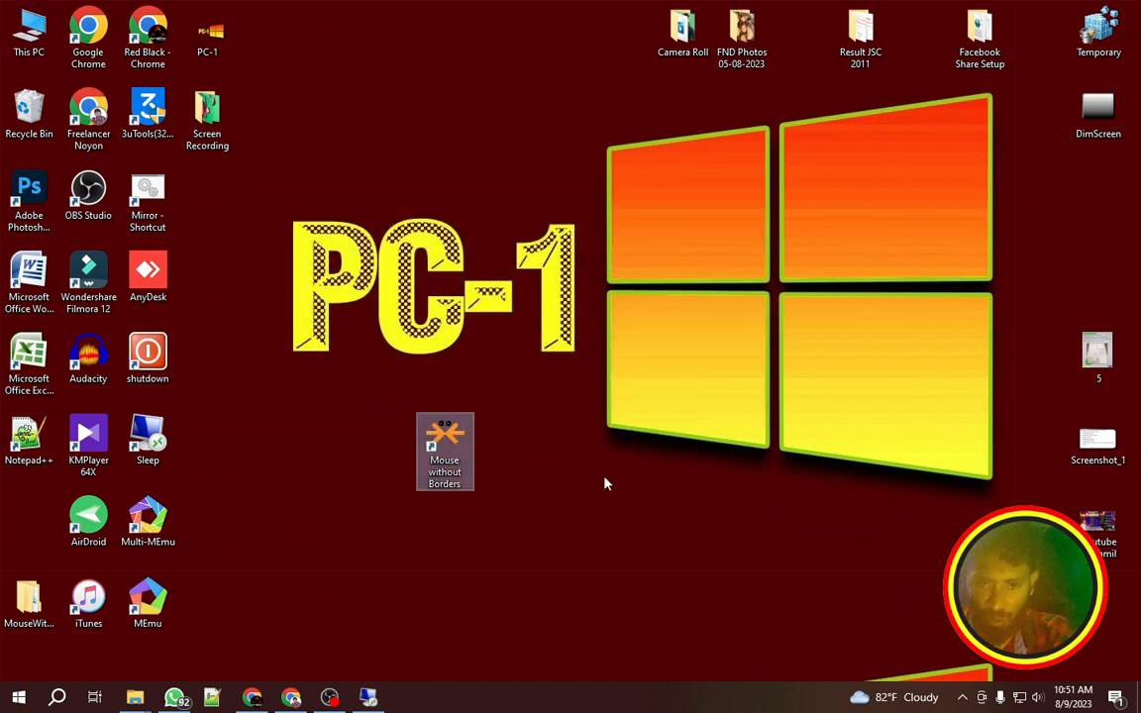
pyautogui.click(295, 228)
pyautogui.moveTo(260, 183); pyautogui.dragTo(552, 507)
pyautogui.click(552, 507)
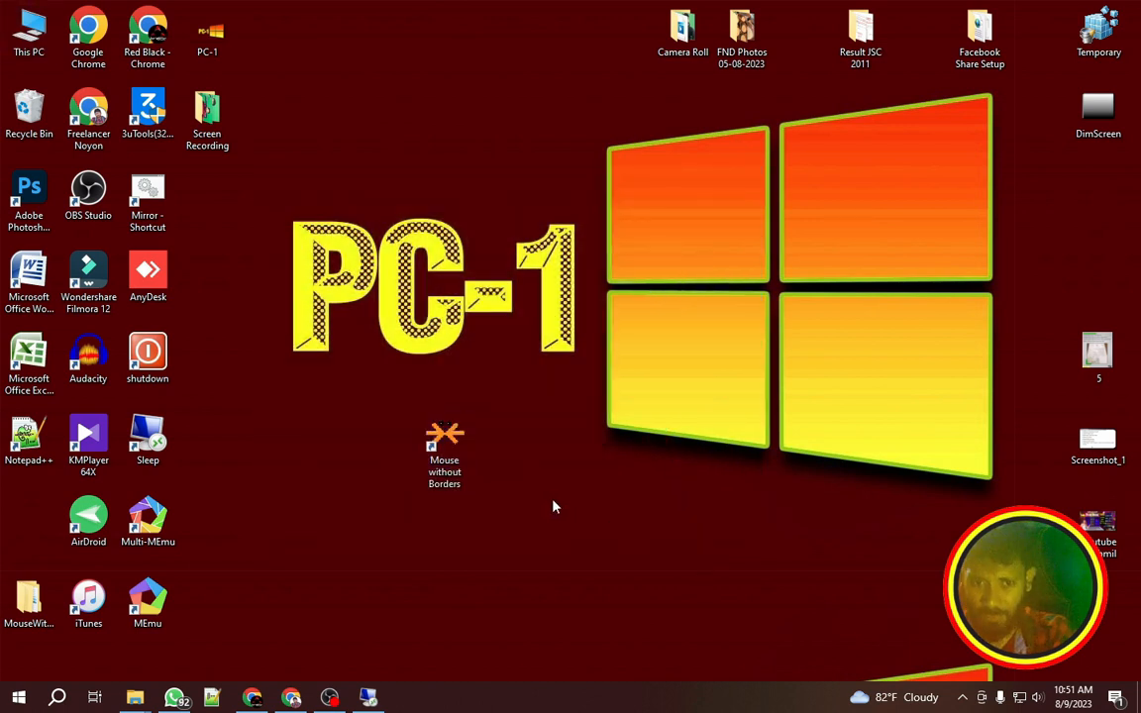
pyautogui.click(445, 451)
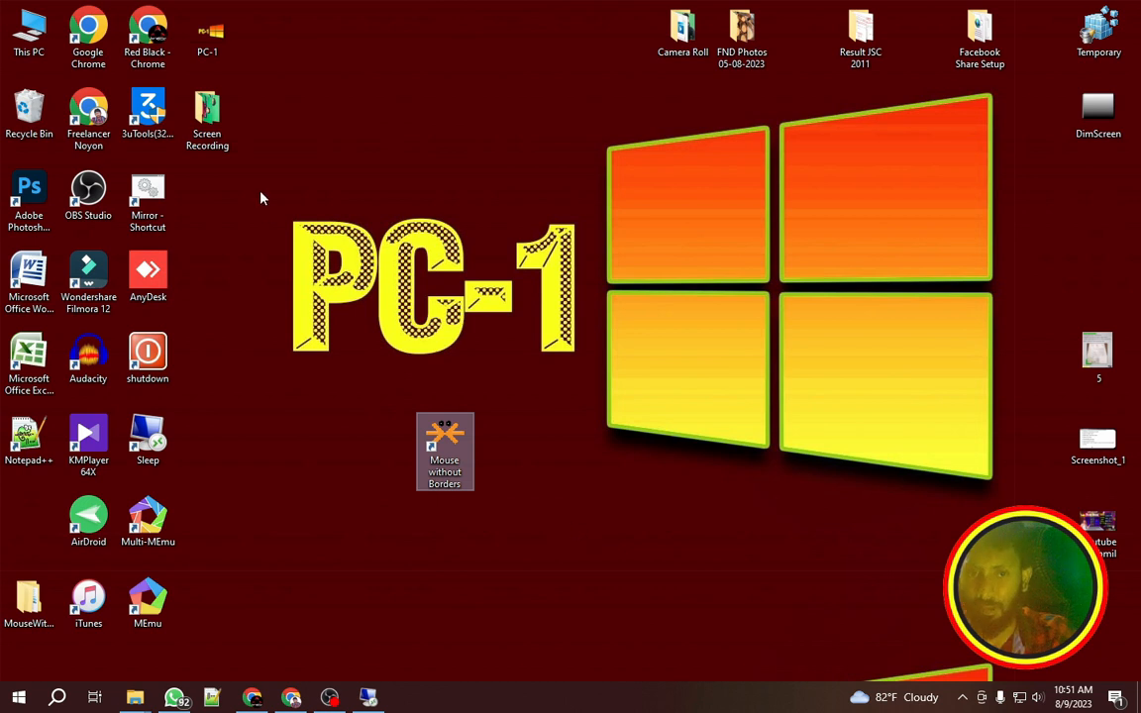
pyautogui.moveTo(260, 193); pyautogui.dragTo(698, 509)
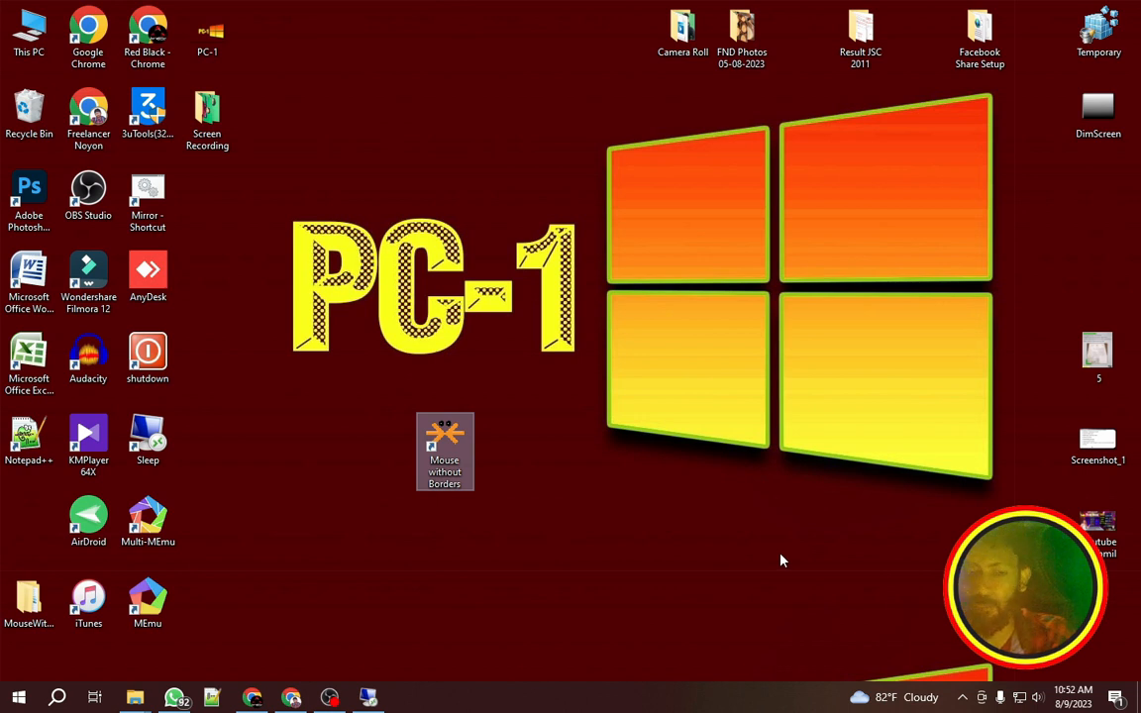
pyautogui.moveTo(253, 188); pyautogui.dragTo(701, 535)
pyautogui.moveTo(583, 550); pyautogui.dragTo(765, 548)
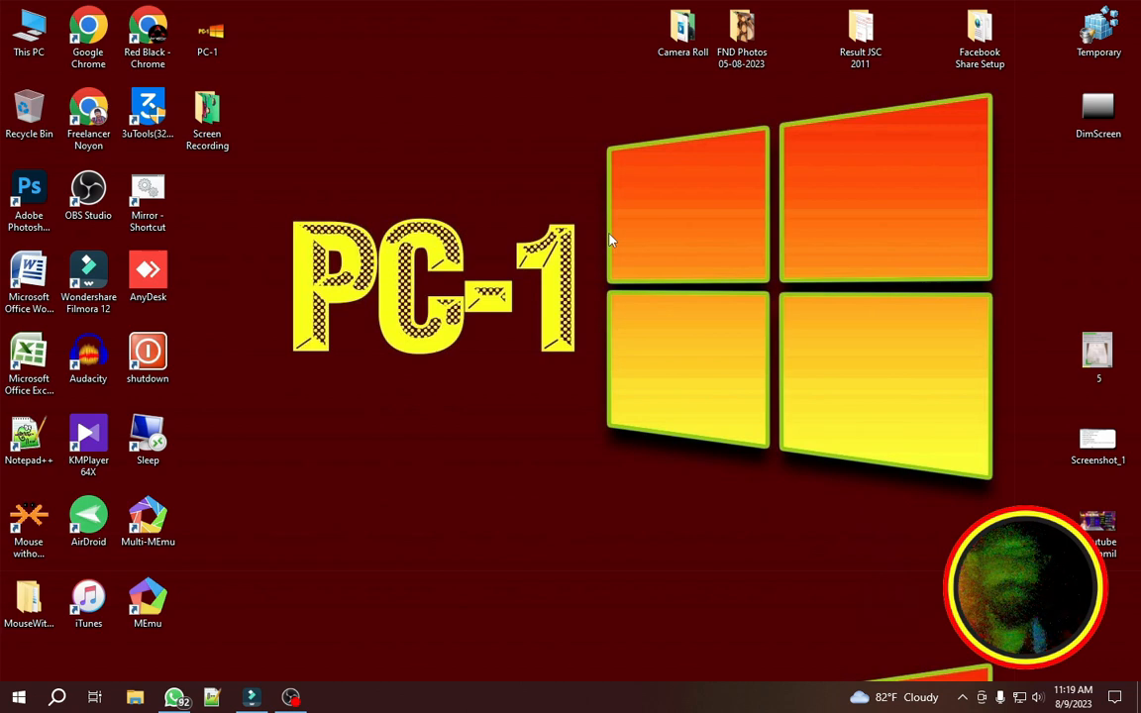
# Refresh the desktop, then replace PC1's security key with a new shared key and apply it
pyautogui.rightClick(469, 274)
pyautogui.click(509, 316)
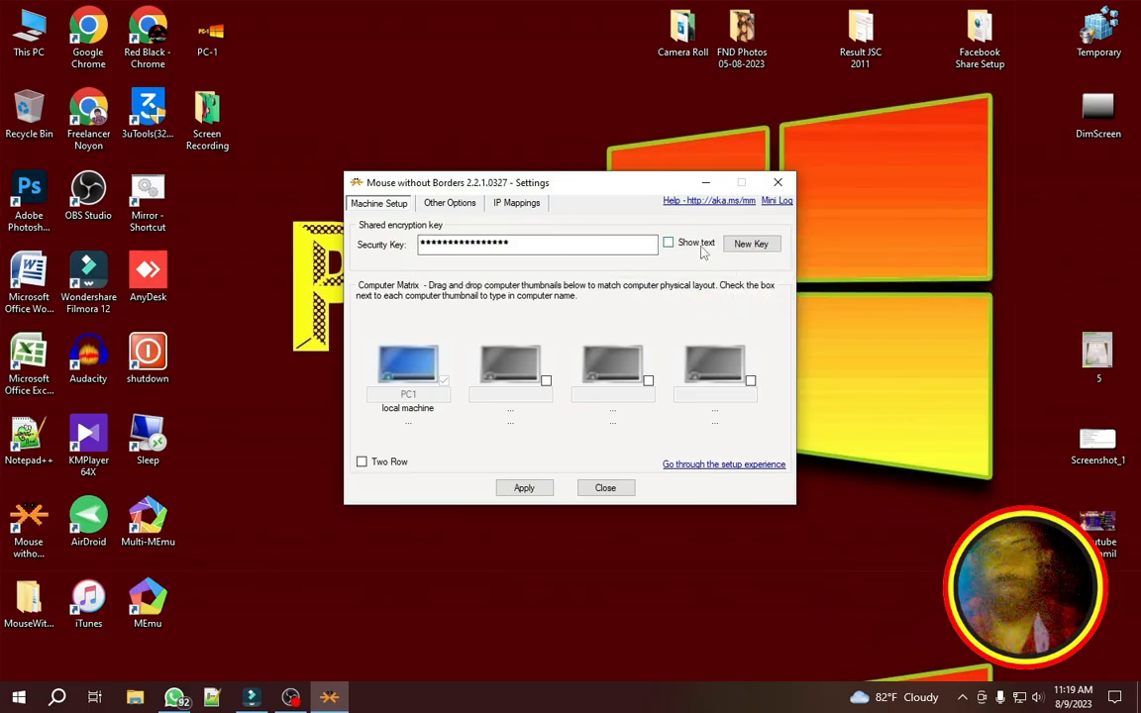
pyautogui.click(699, 245)
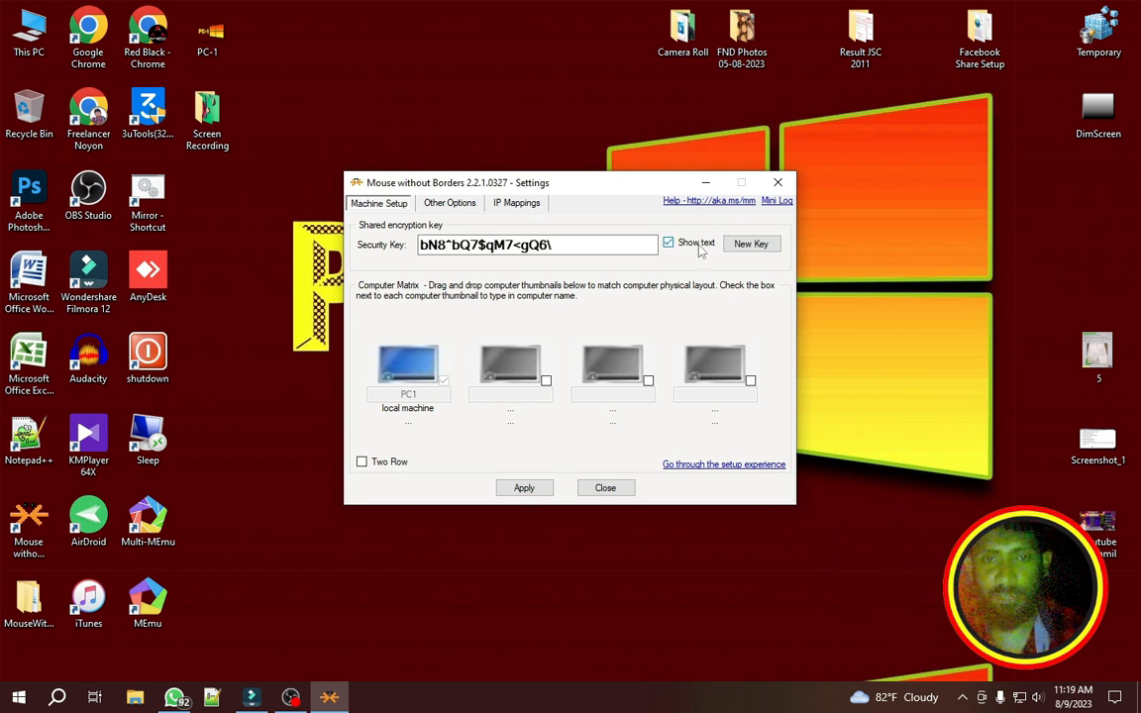
pyautogui.doubleClick(579, 245)
pyautogui.press('BackSpace')
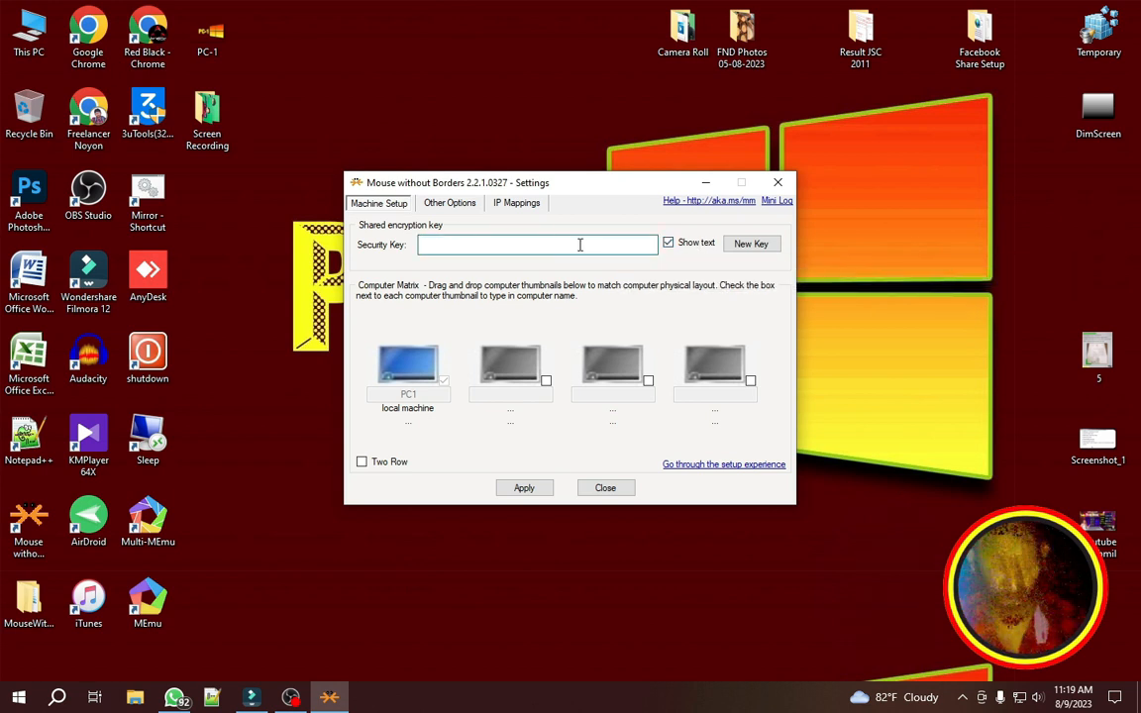
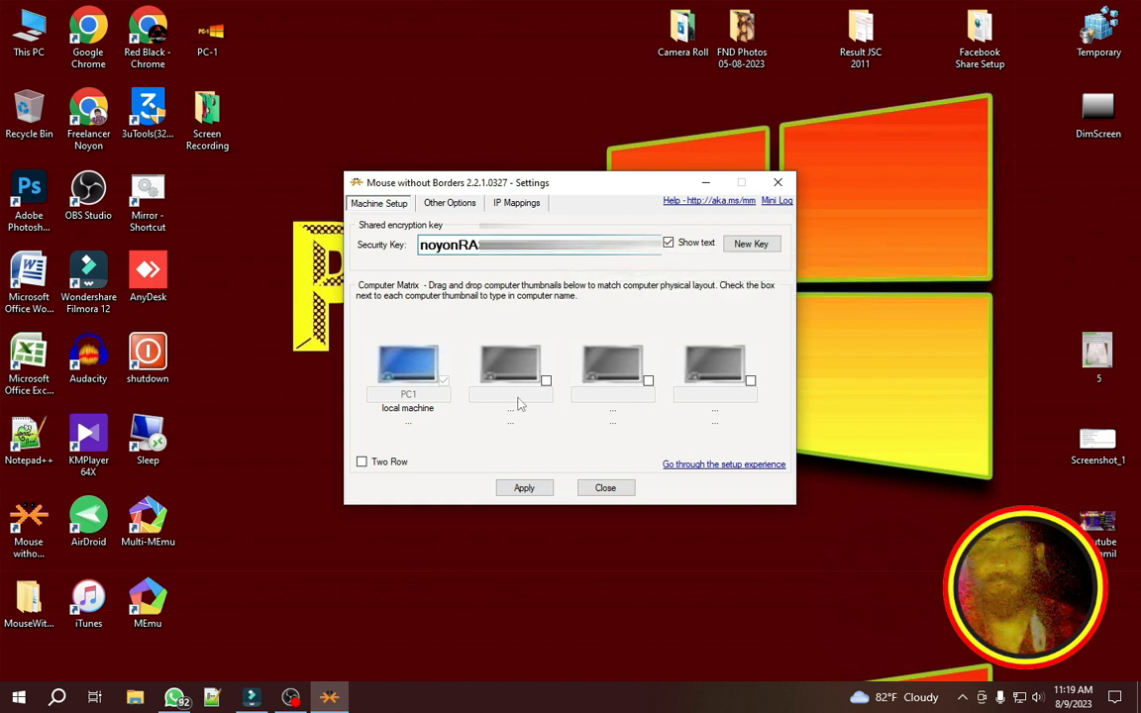
pyautogui.click(523, 487)
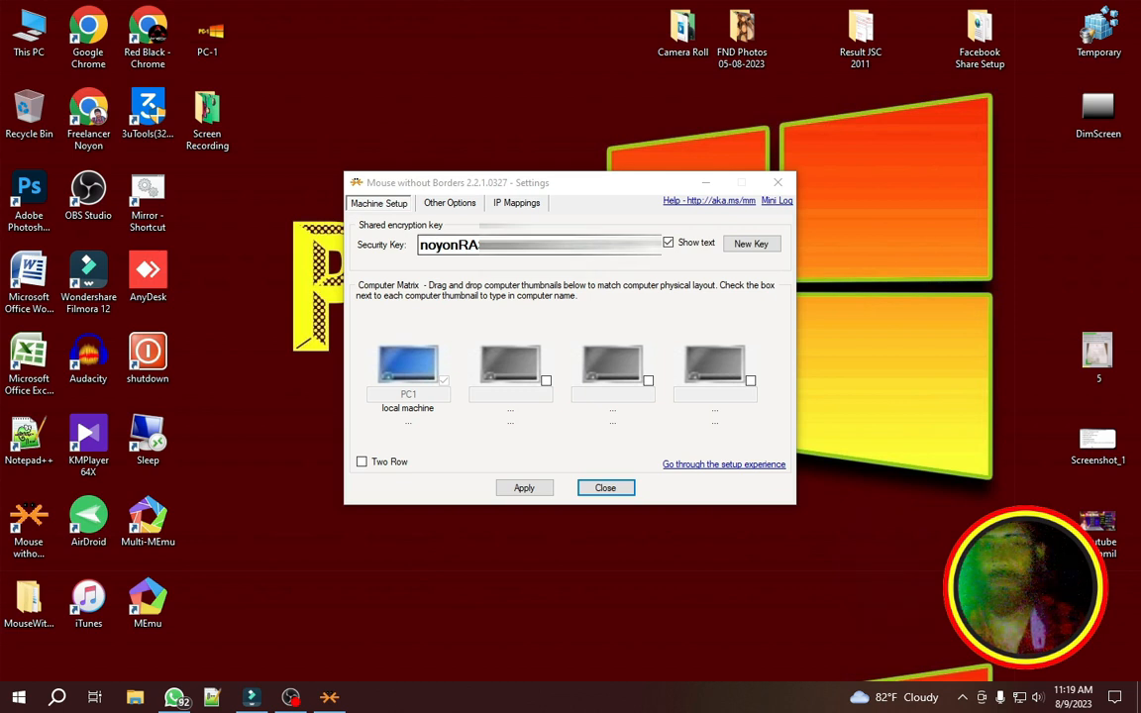
# Enable the second, third and fourth computer slots in the matrix and apply the changes
pyautogui.moveTo(634, 245); pyautogui.dragTo(419, 245)
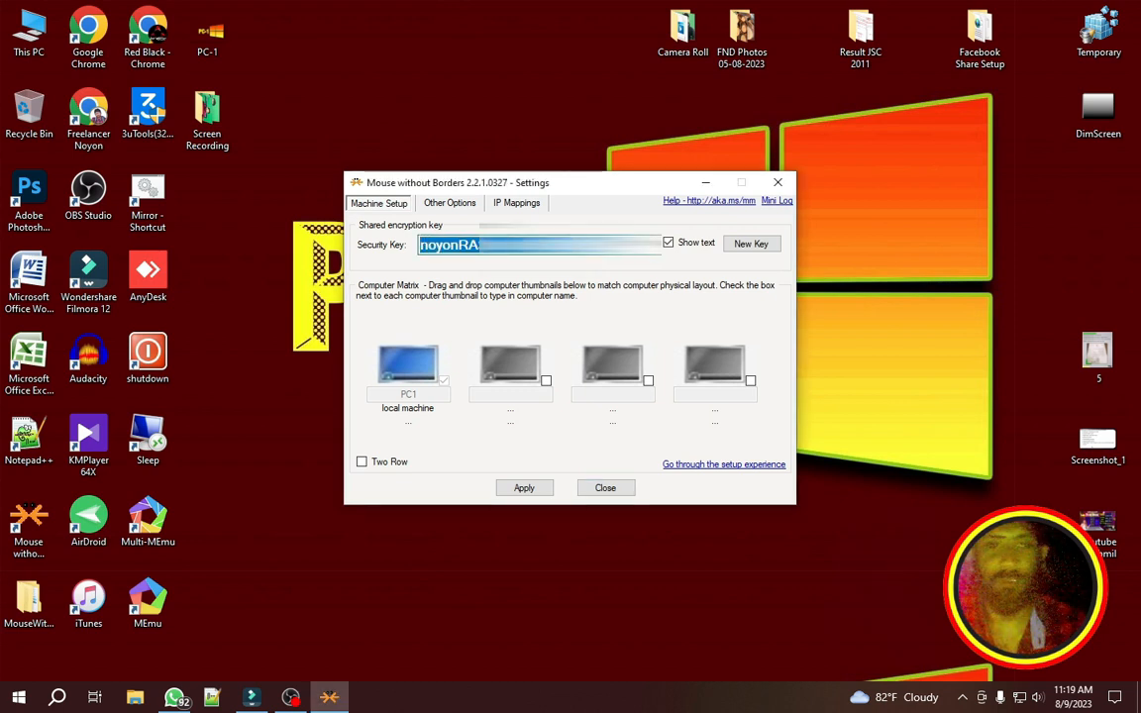
pyautogui.click(523, 486)
pyautogui.click(546, 380)
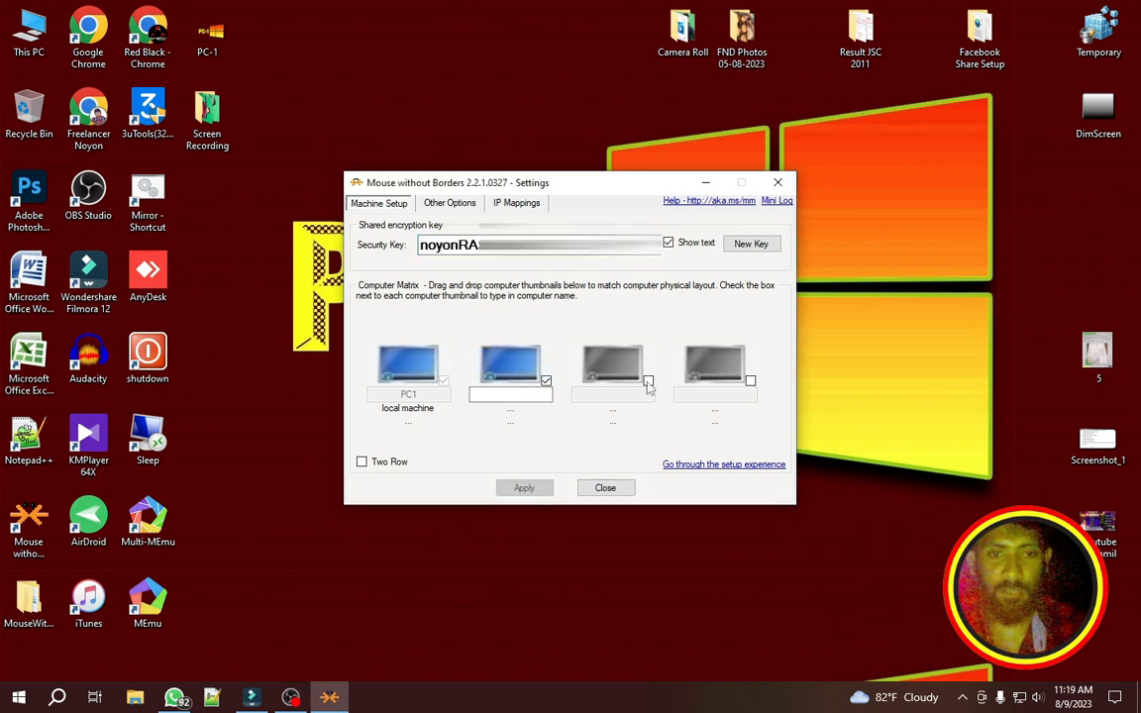
pyautogui.click(648, 380)
pyautogui.click(749, 381)
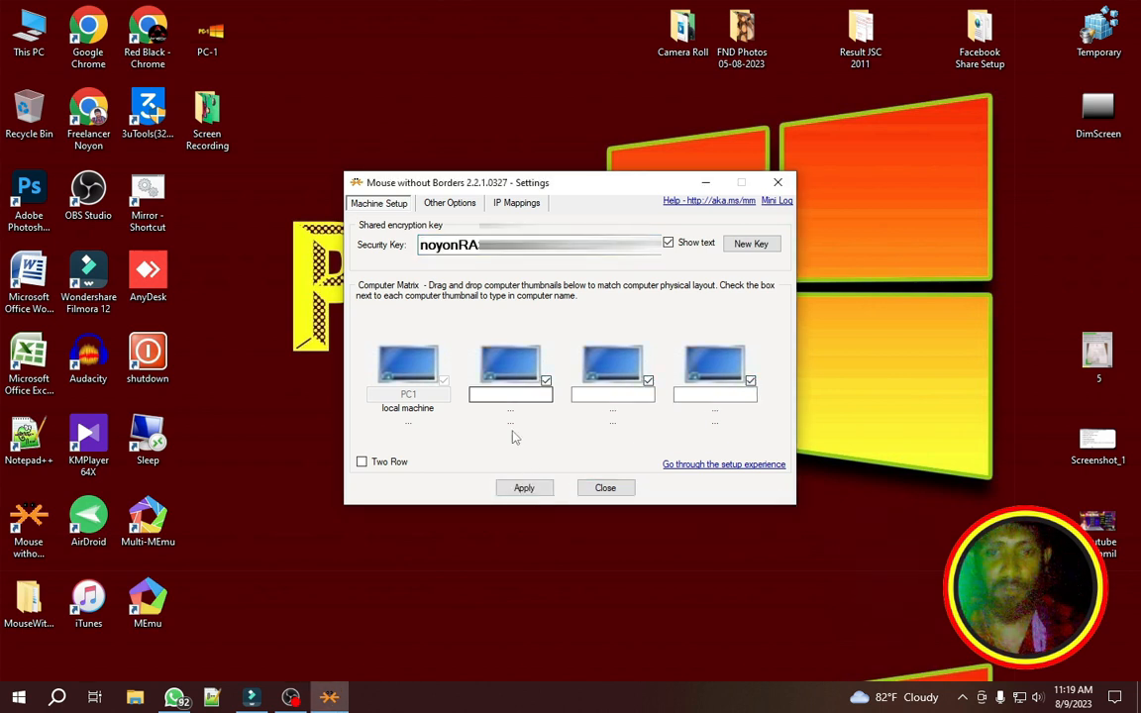
pyautogui.click(522, 487)
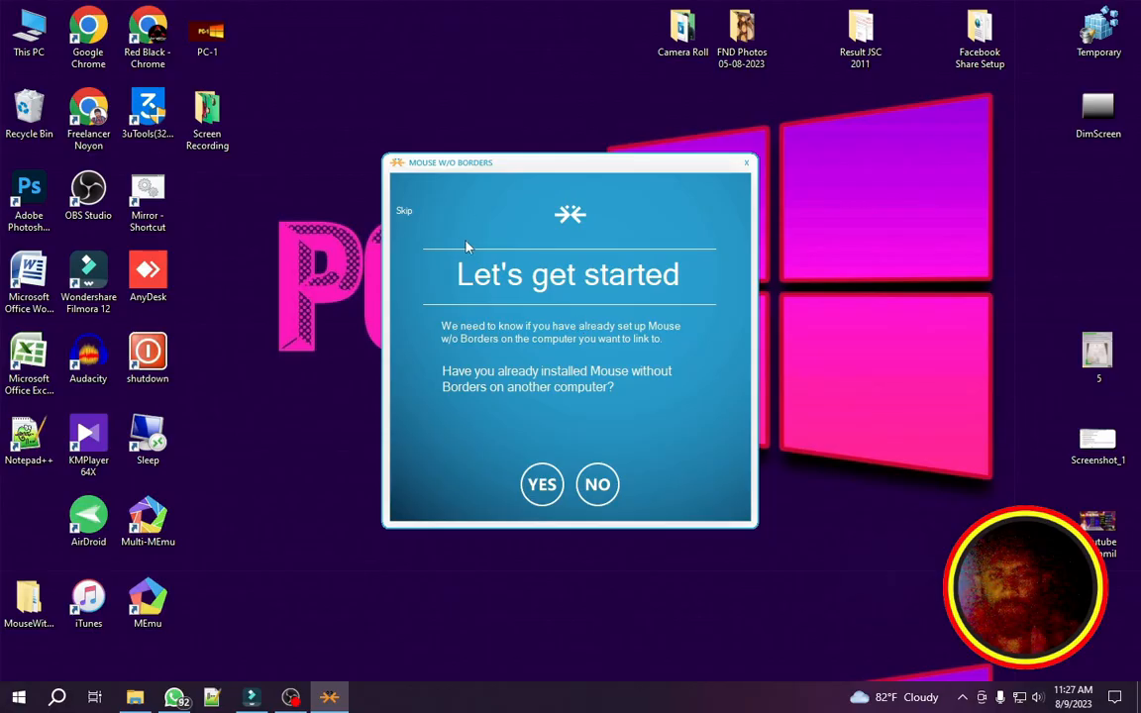
# Hide the desktop icons from the desktop's right-click menu
pyautogui.rightClick(889, 444)
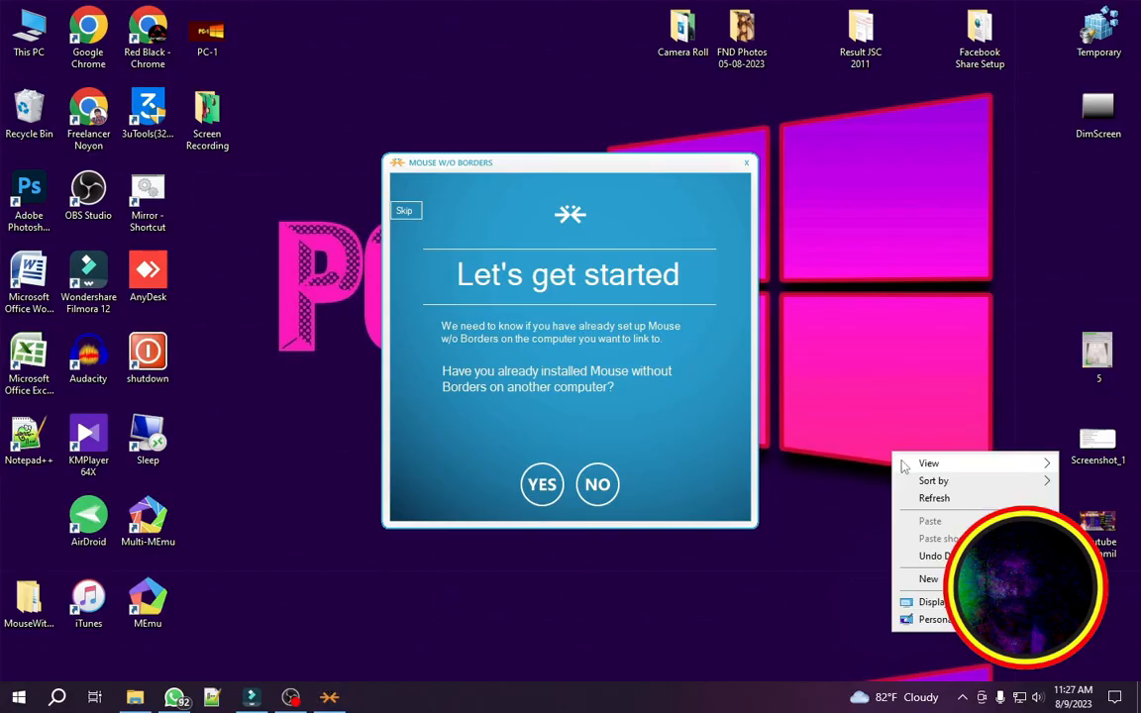
pyautogui.moveTo(942, 460)
pyautogui.click(789, 632)
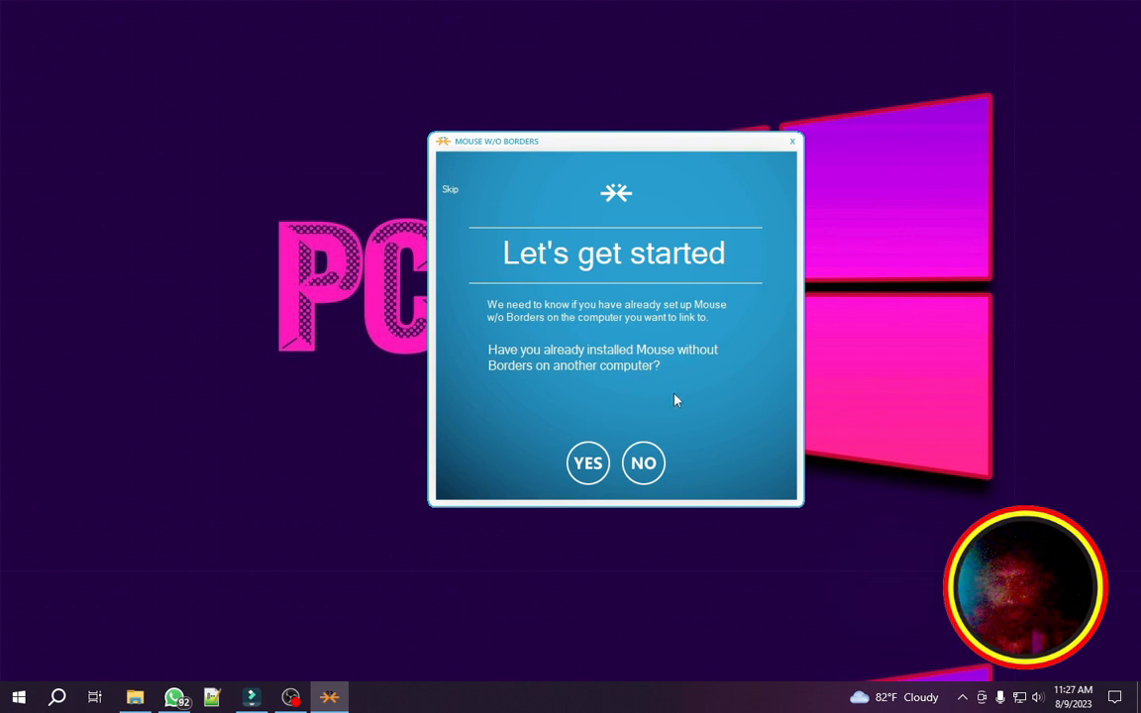
# Link to DESKTOP-SO81B3E using the shared security code and finish the setup wizard
pyautogui.click(588, 462)
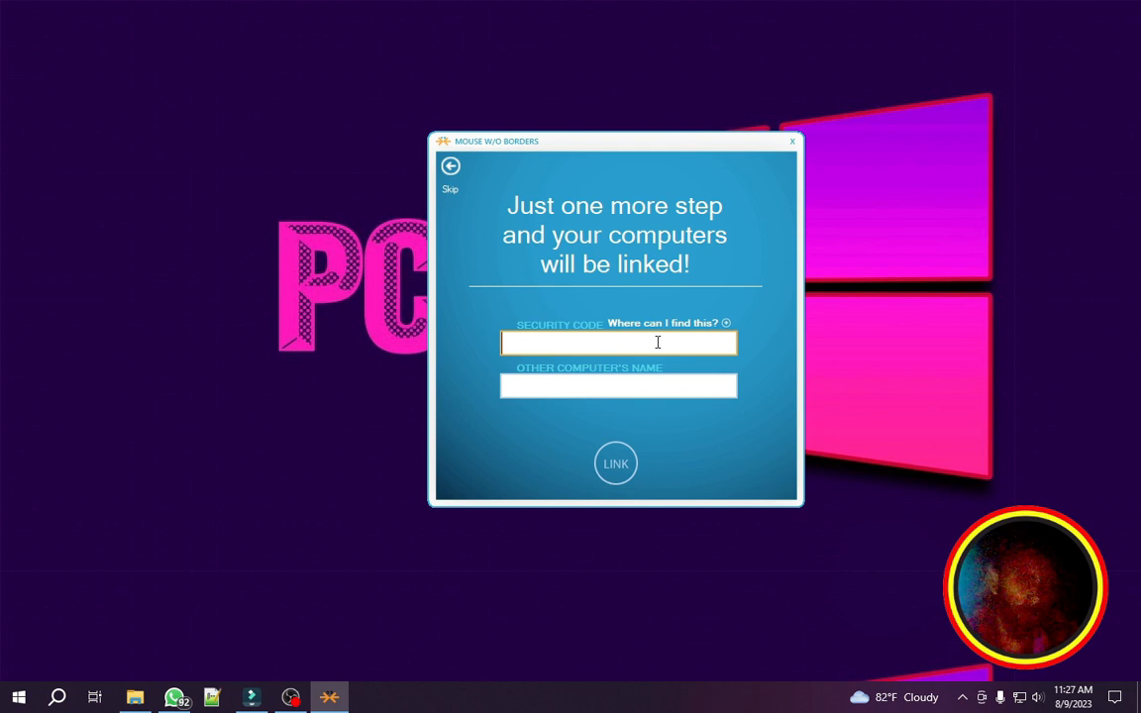
pyautogui.click(602, 387)
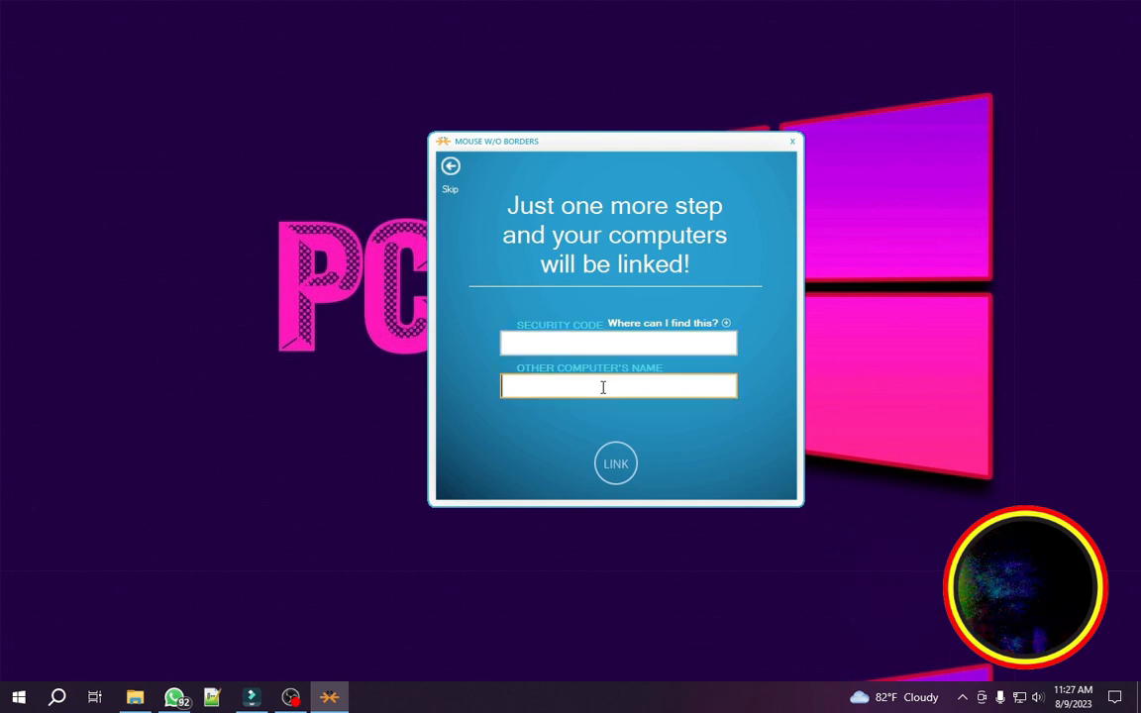
pyautogui.hotkey('ctrl', 'v')
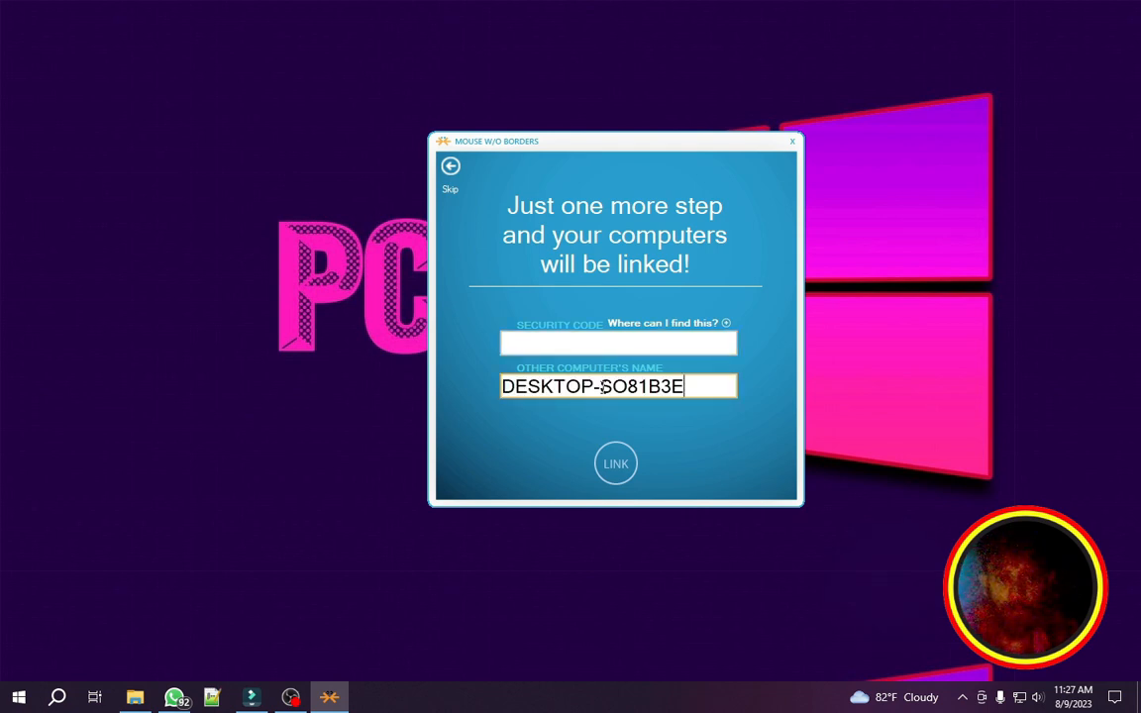
pyautogui.click(625, 344)
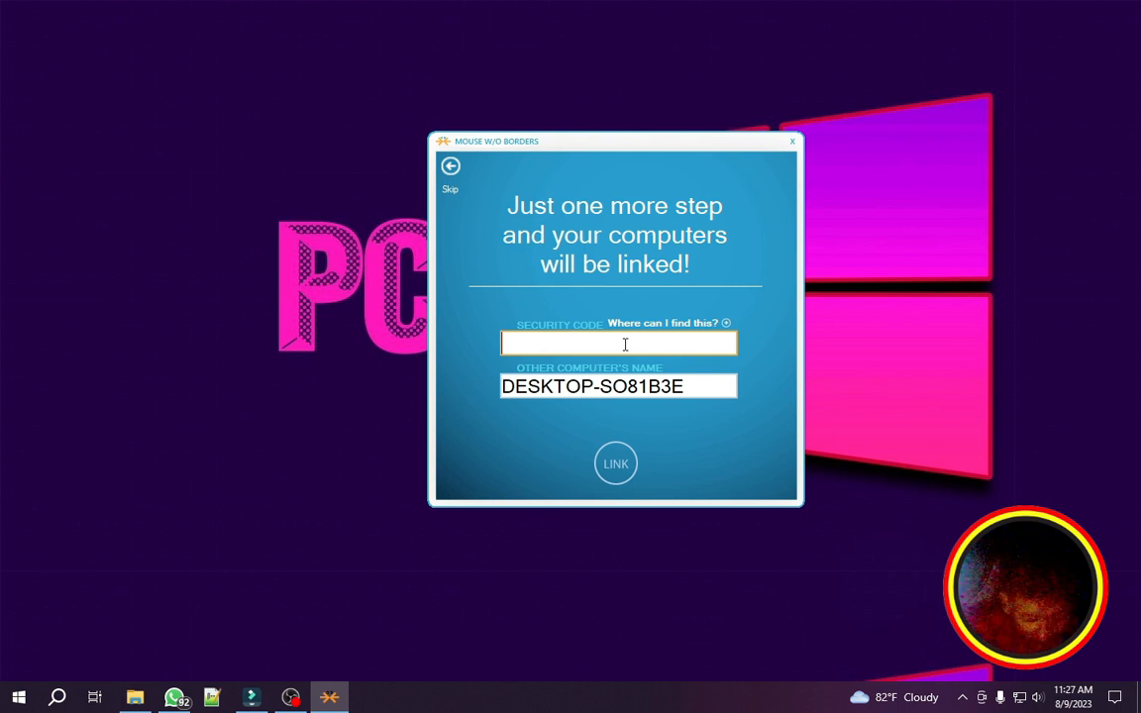
pyautogui.write('N')
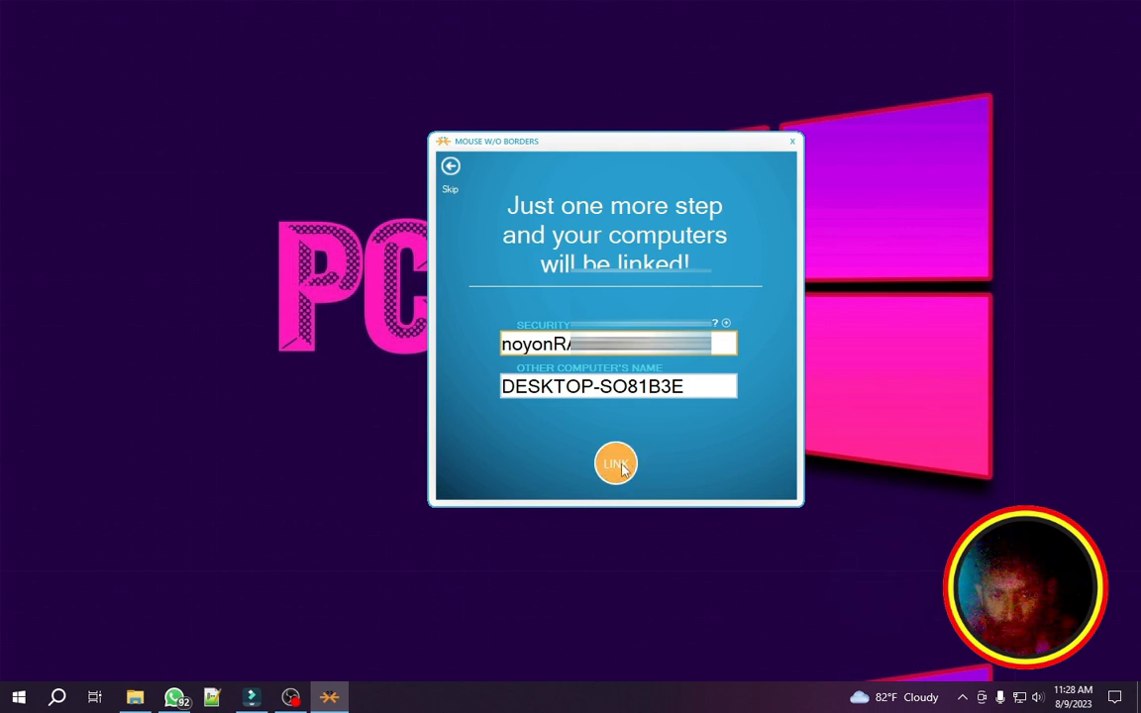
pyautogui.click(614, 462)
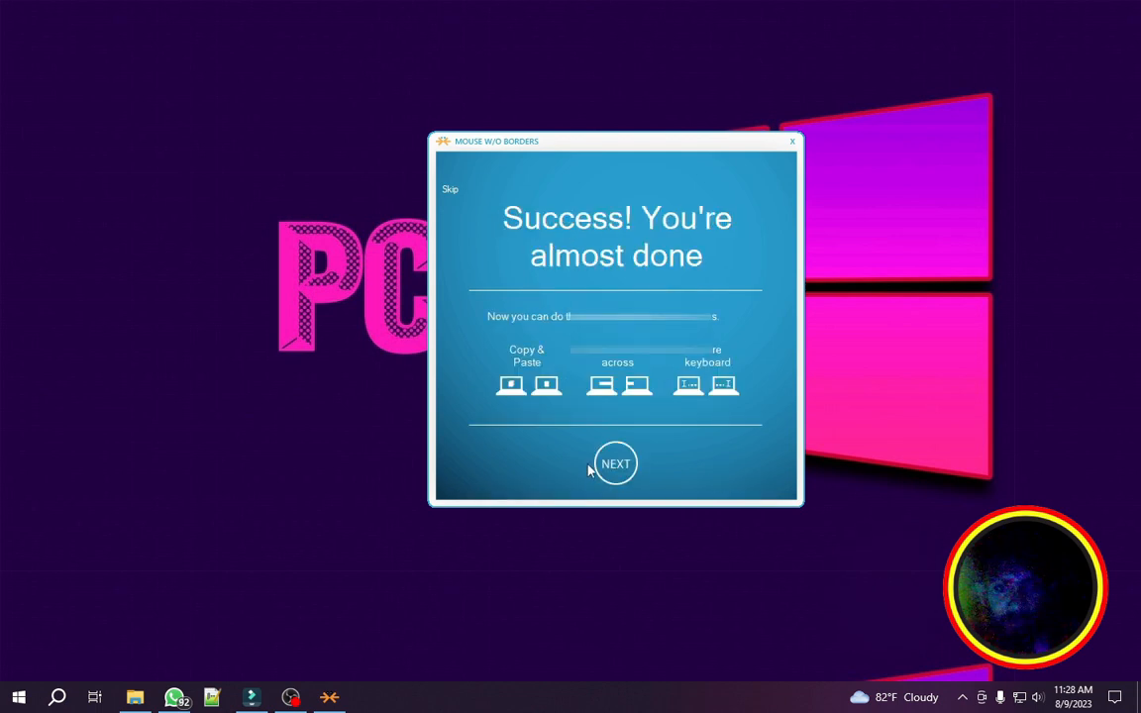
pyautogui.click(616, 465)
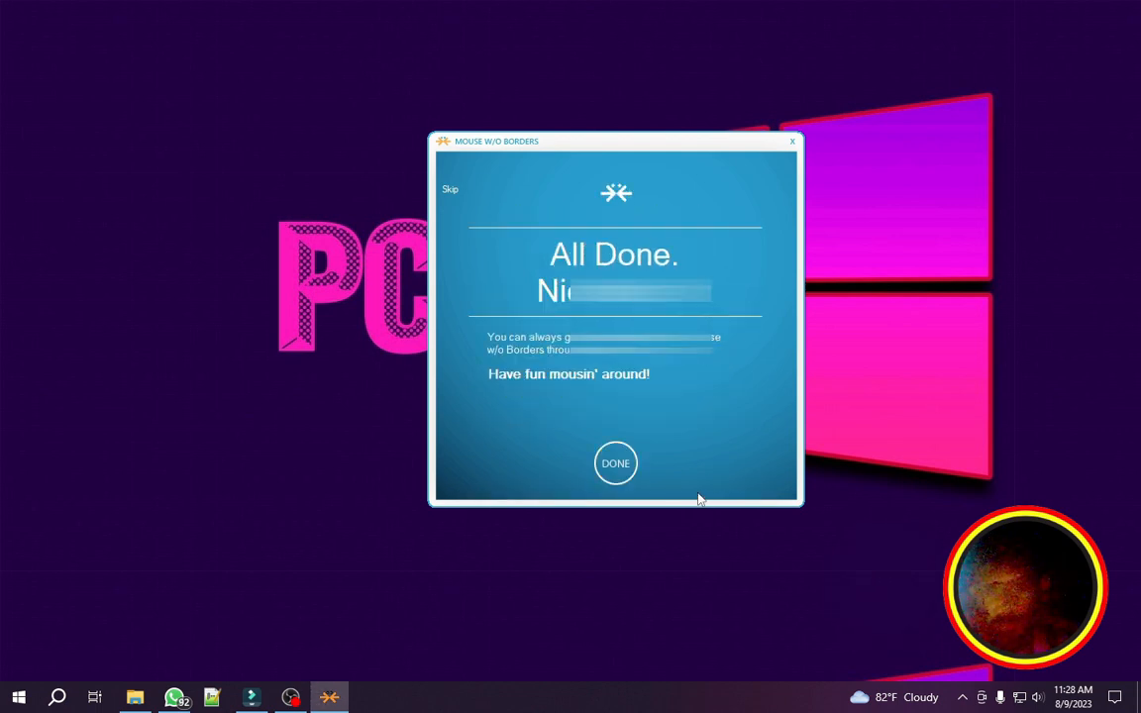
pyautogui.click(612, 463)
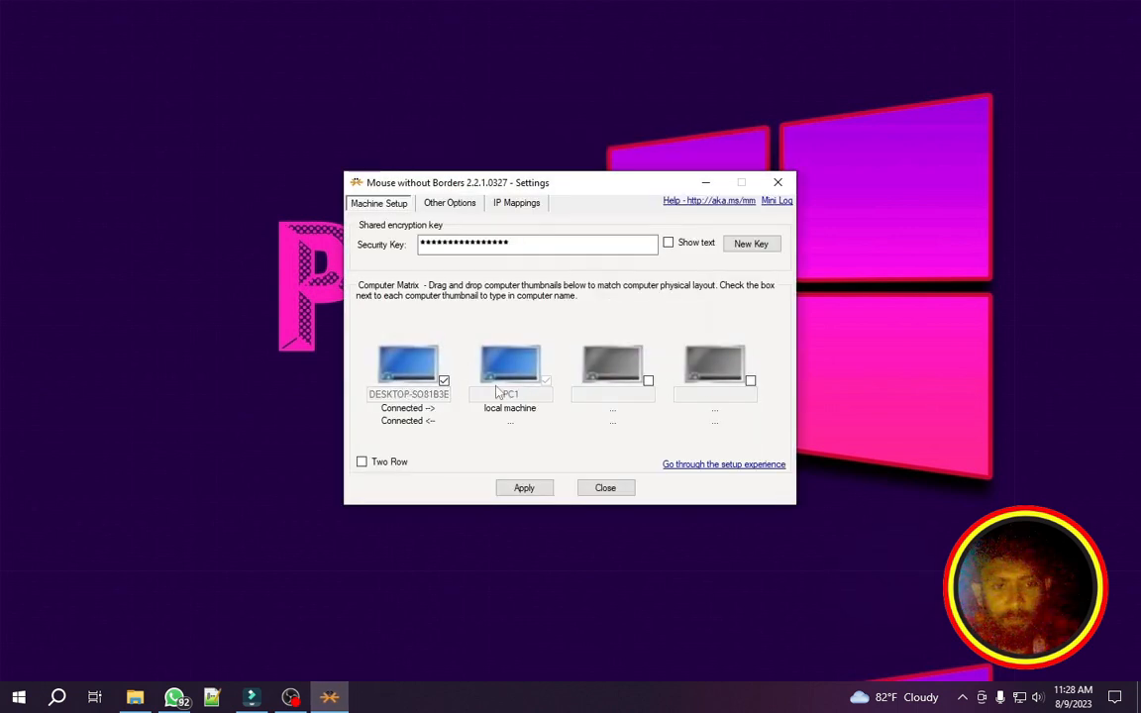
# Place DESKTOP-SO81B3E to the left of PC1 in the Computer Matrix and apply the layout
pyautogui.moveTo(485, 356); pyautogui.dragTo(408, 362)
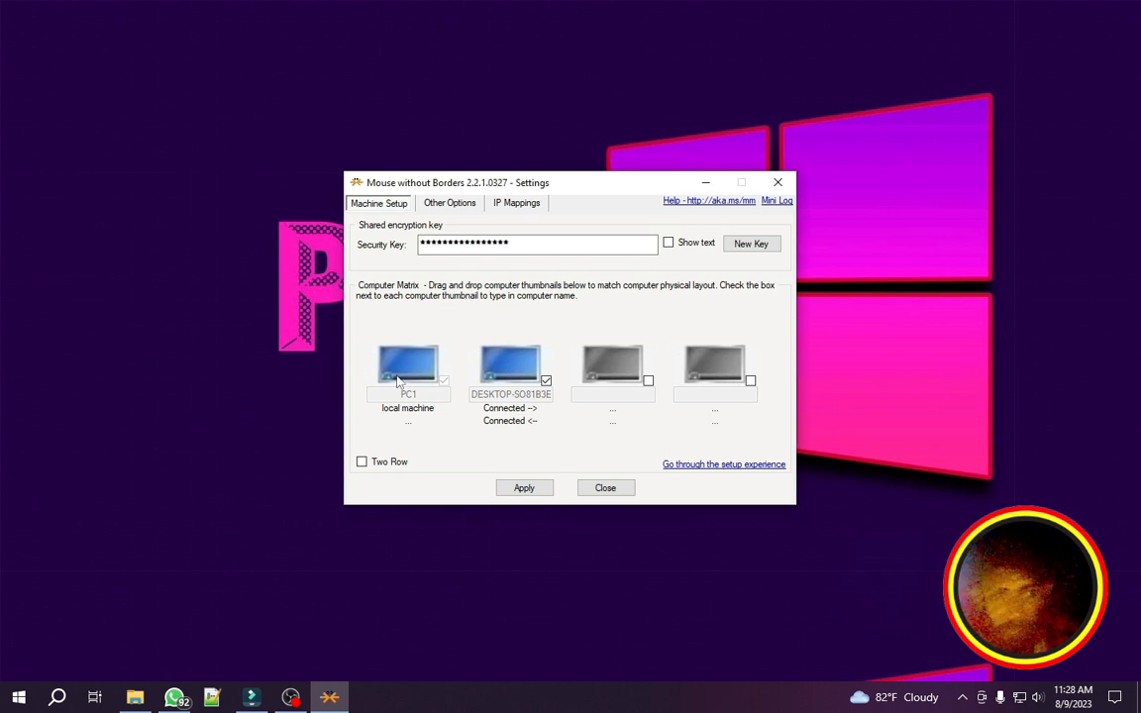
pyautogui.moveTo(399, 381); pyautogui.dragTo(495, 369)
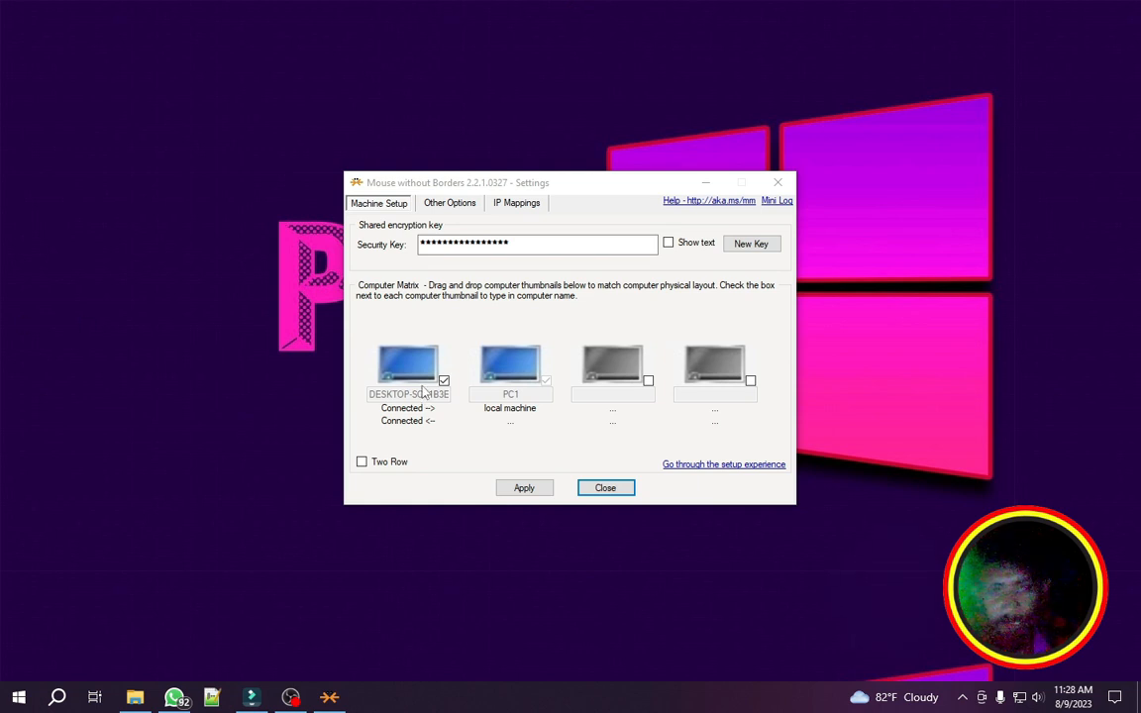
pyautogui.click(521, 493)
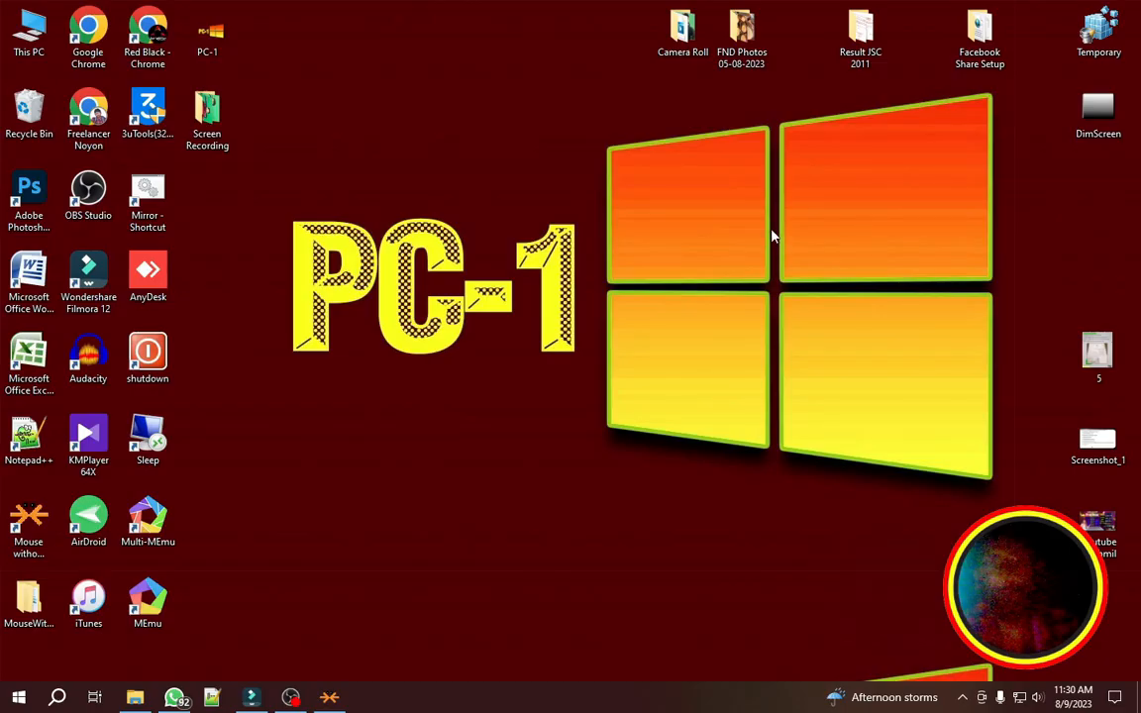
pyautogui.rightClick(633, 241)
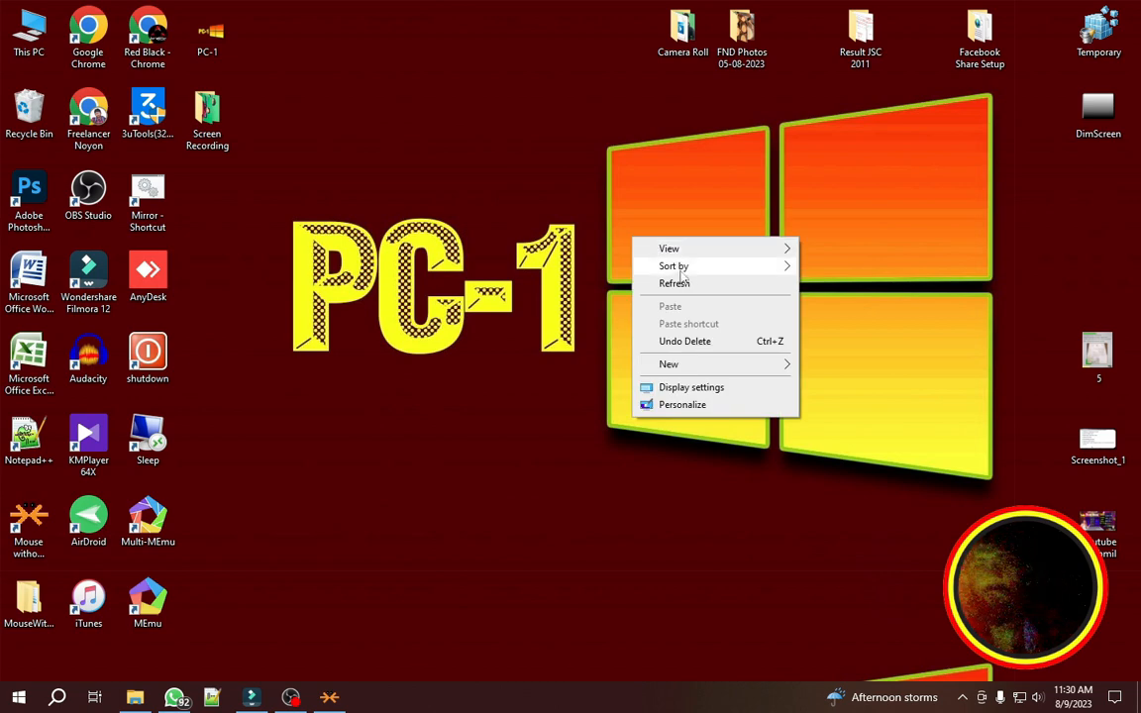
pyautogui.click(673, 283)
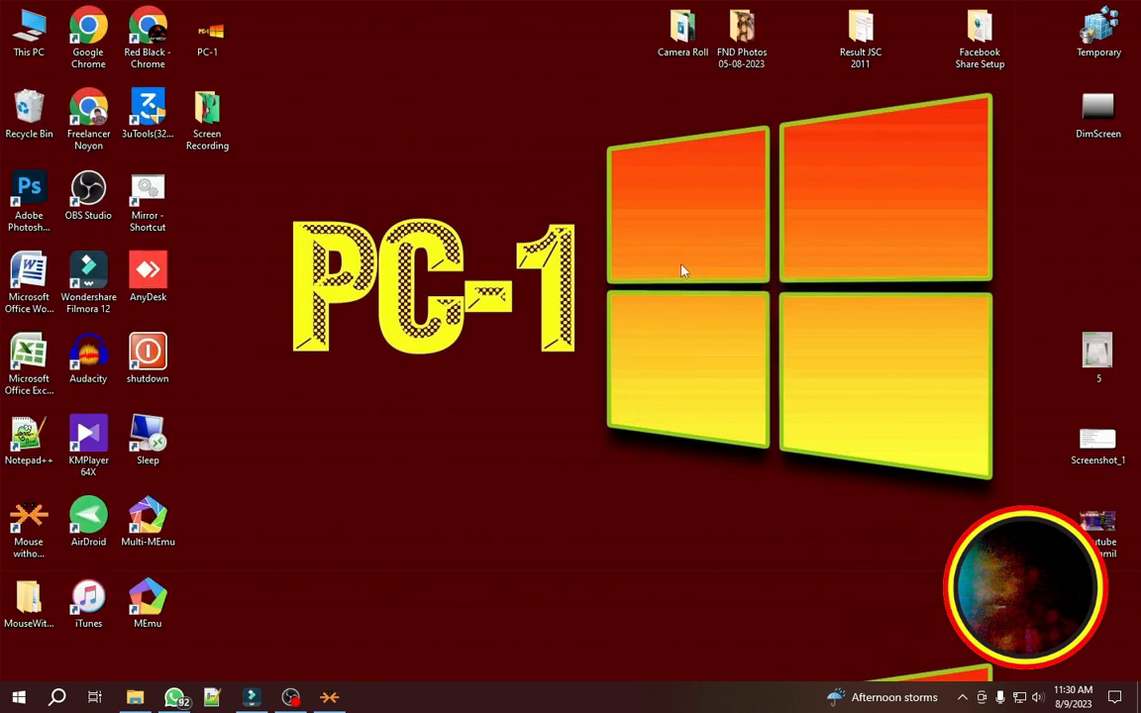
pyautogui.rightClick(666, 220)
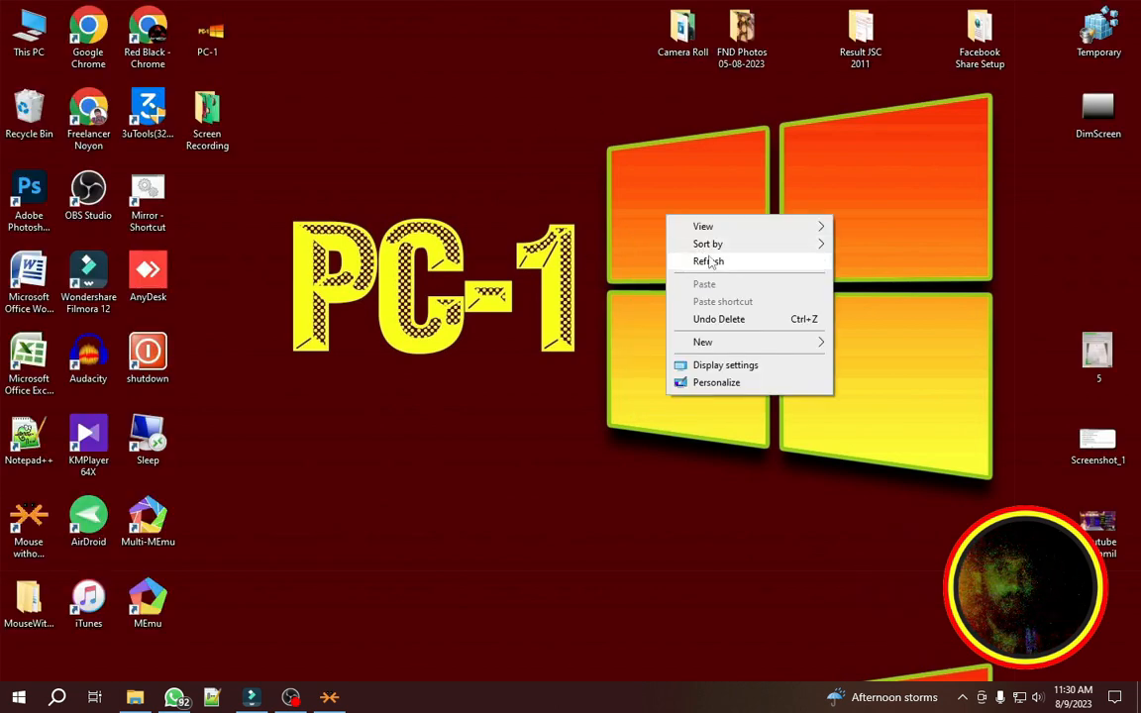
pyautogui.click(705, 258)
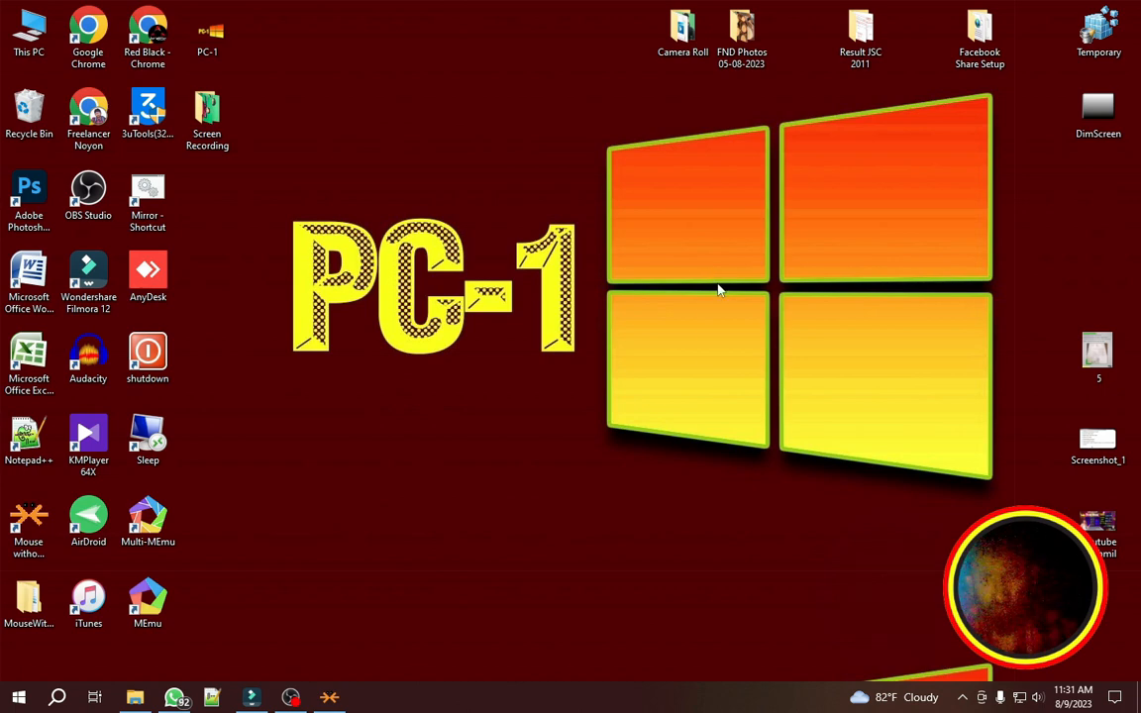
pyautogui.rightClick(715, 281)
pyautogui.click(768, 321)
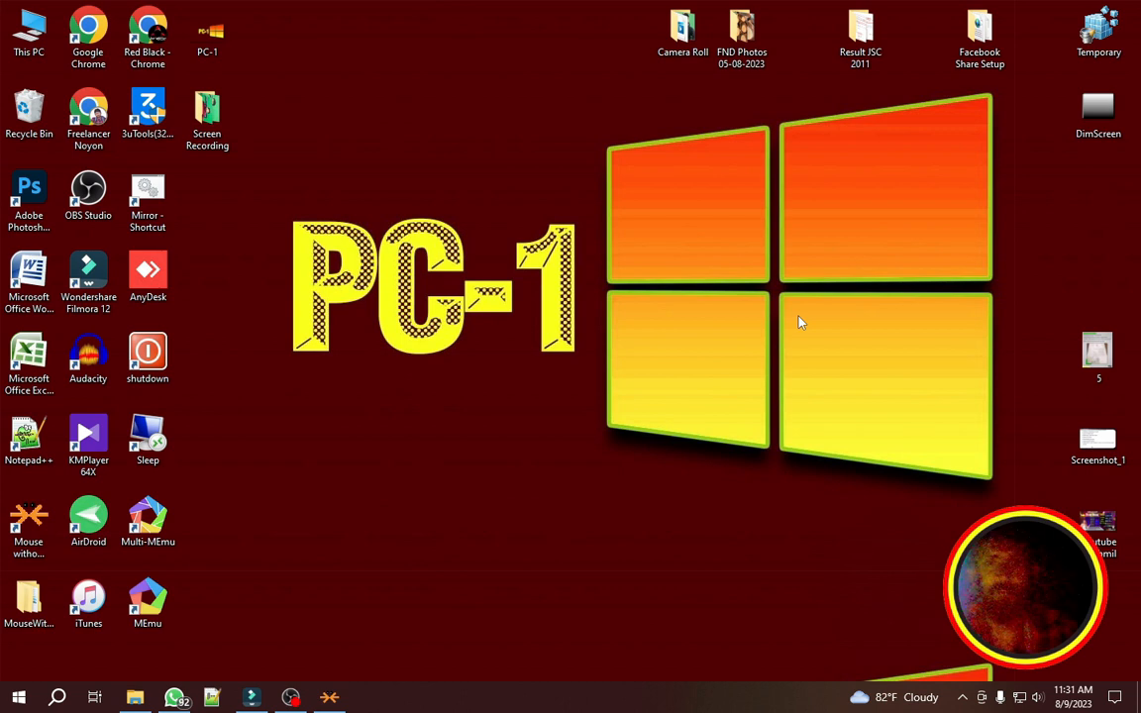
pyautogui.moveTo(328, 193); pyautogui.dragTo(634, 465)
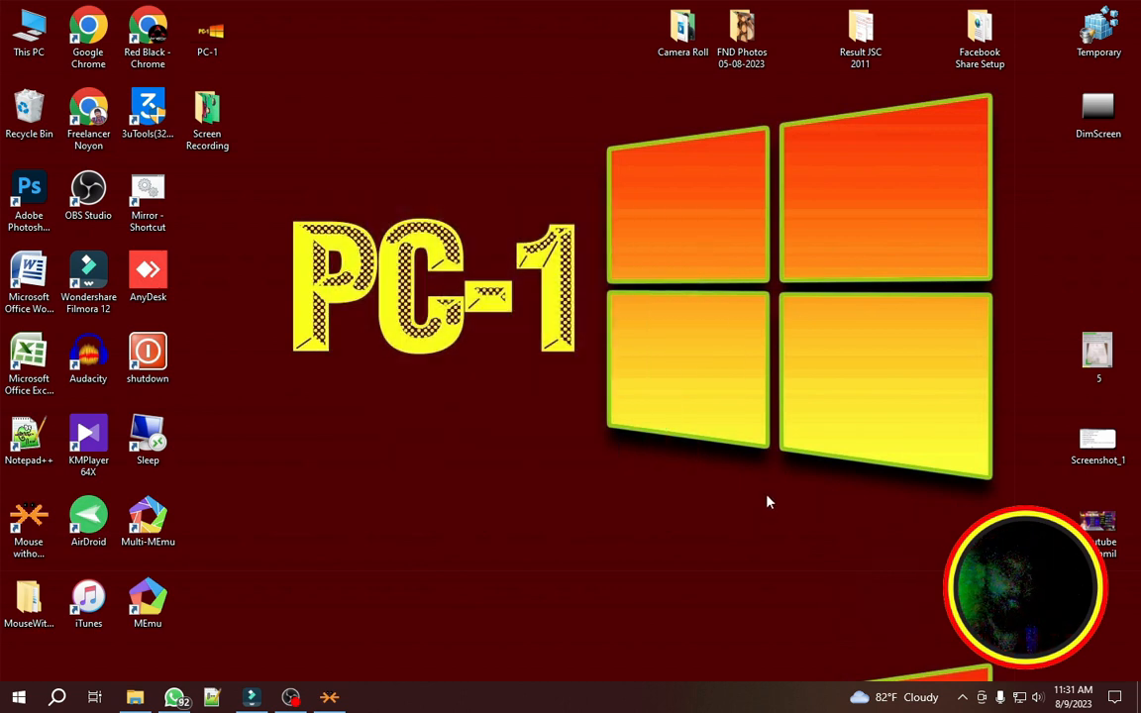